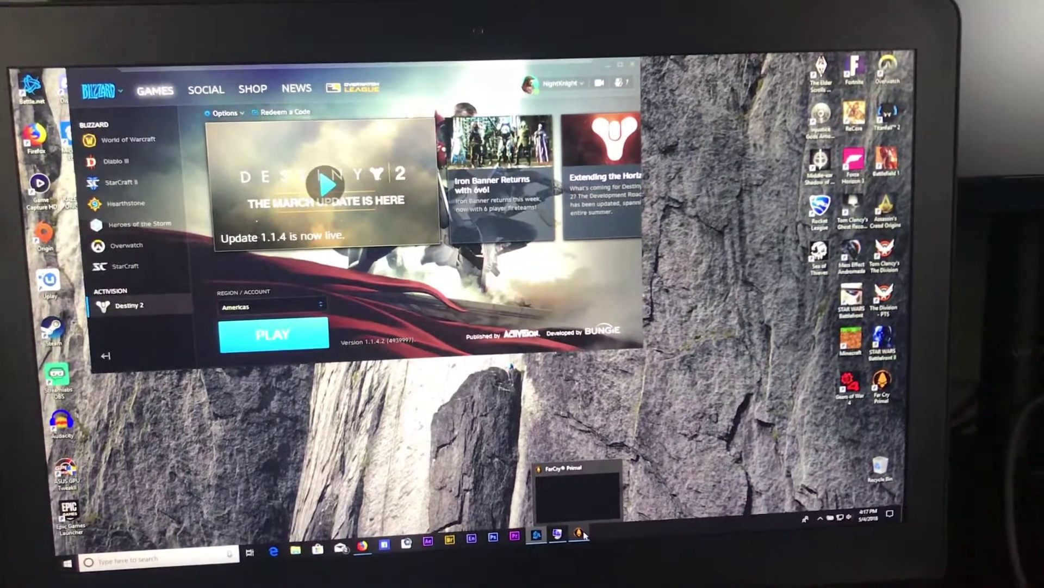
- Dismiss the Uplay For Honor promotion and start Destiny 2 from Battle.net
click(582, 534)
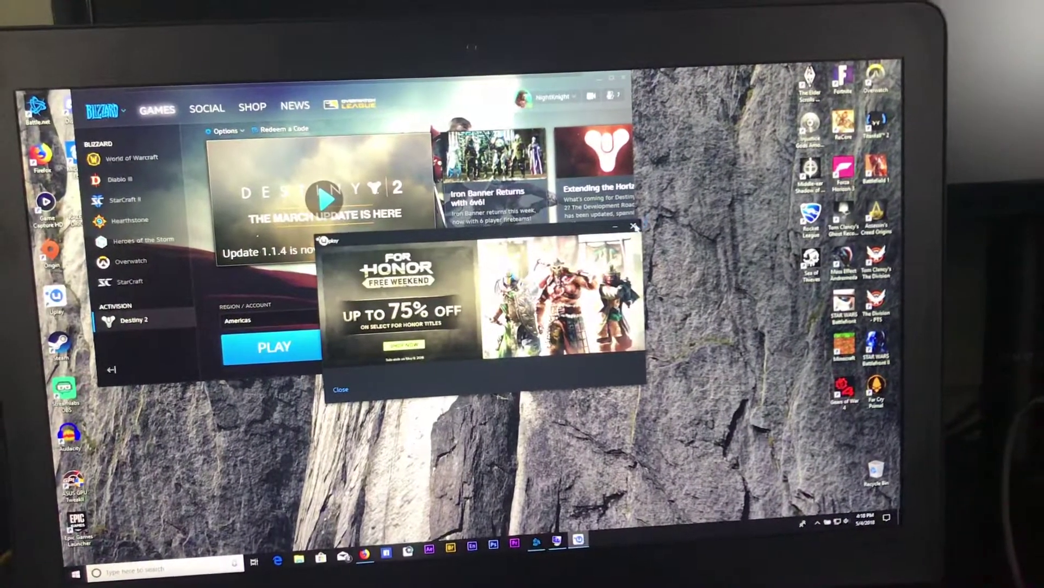
click(274, 347)
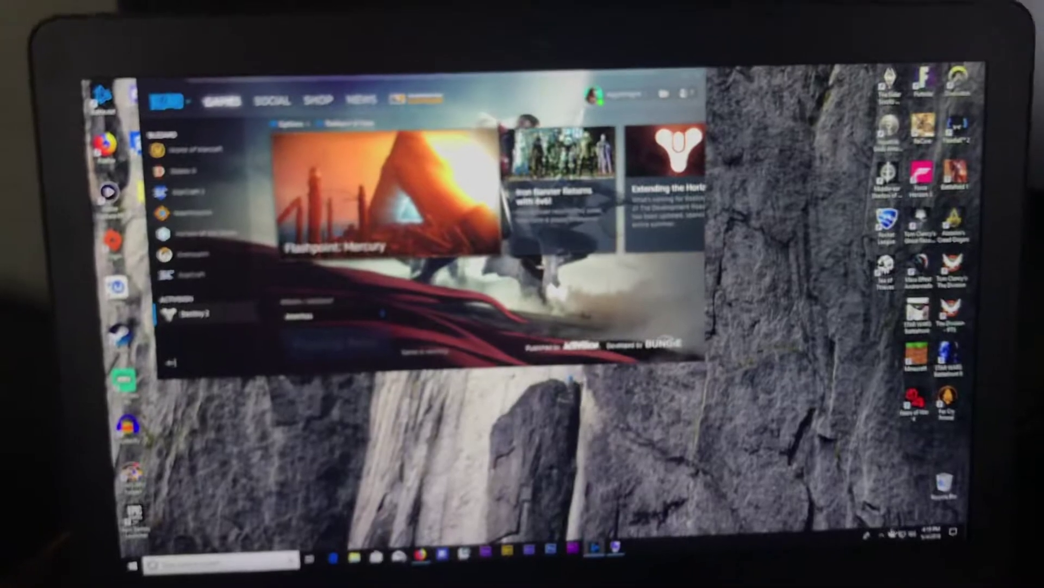
- Quit the running Destiny 2 game from the system tray
right_click(915, 530)
click(922, 515)
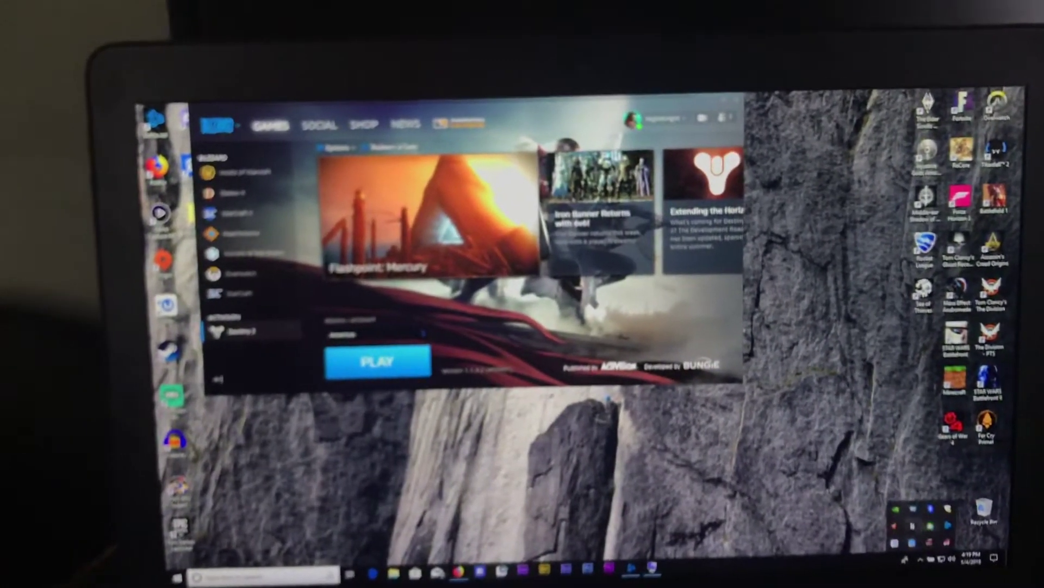
click(889, 554)
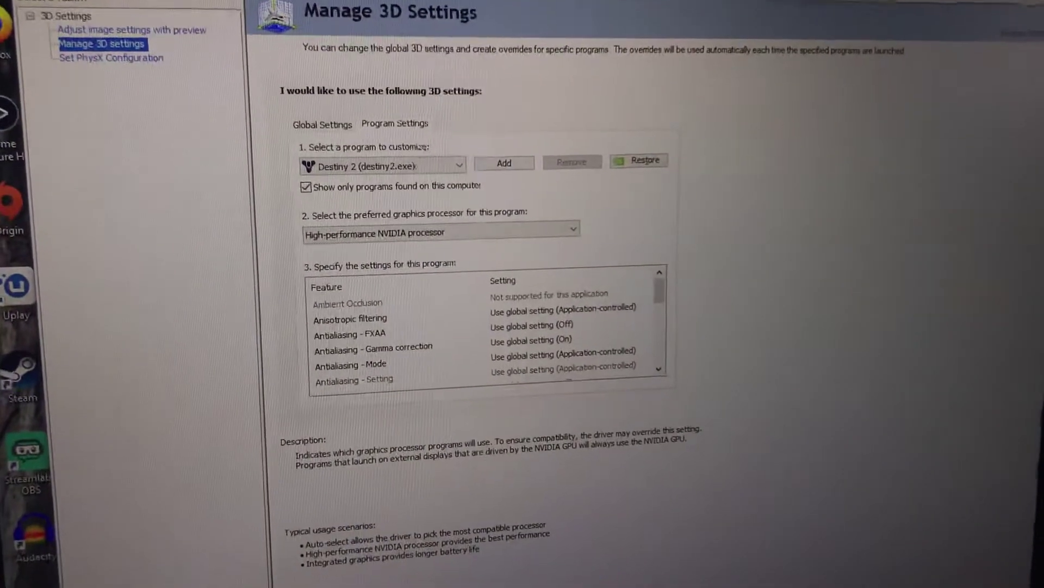
- Set Destiny 2's preferred graphics processor to Integrated graphics and apply it
click(355, 230)
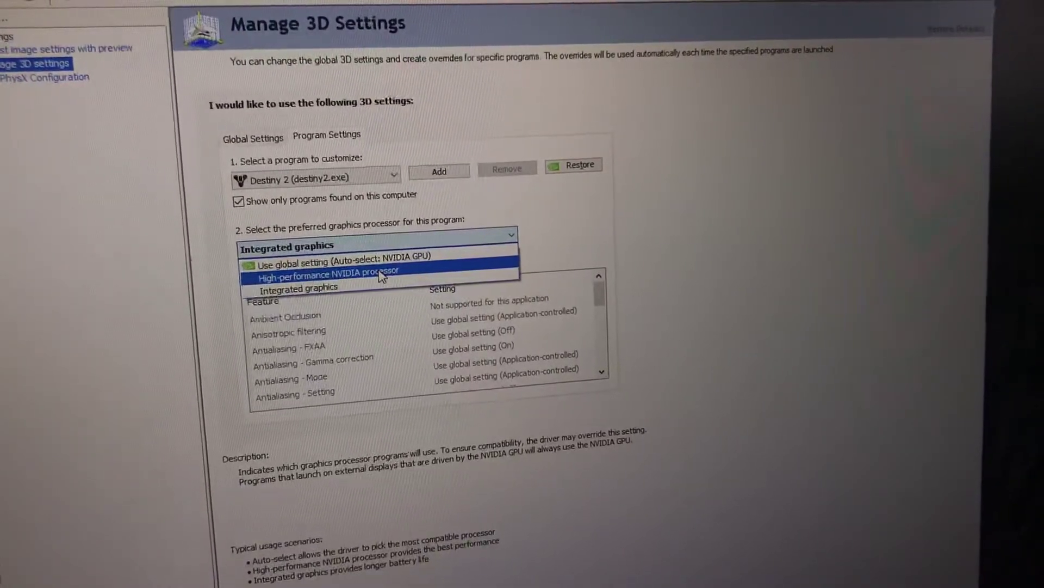
click(289, 291)
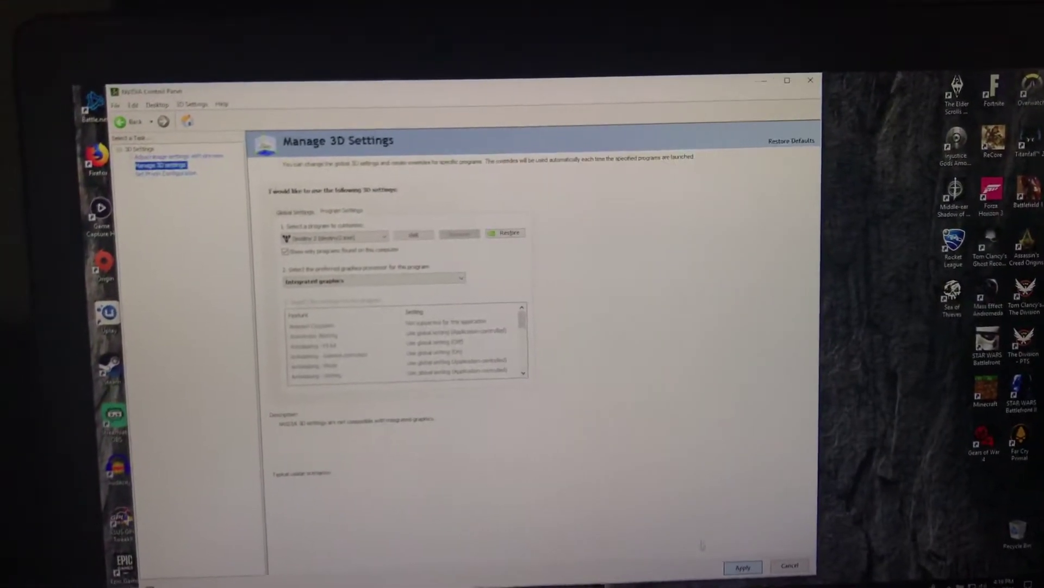
click(732, 565)
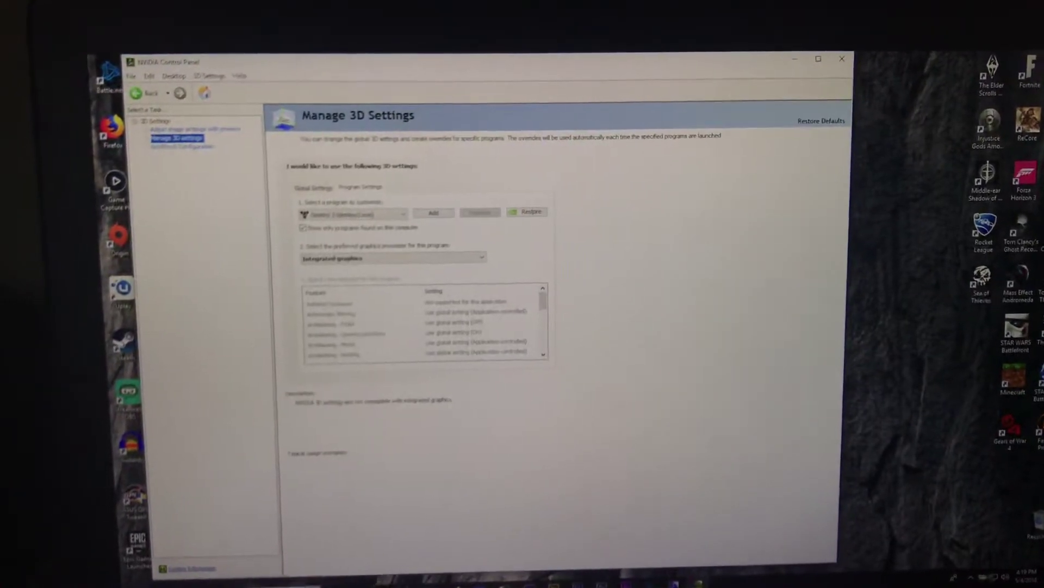
- Close NVIDIA Control Panel and relaunch Destiny 2 from the Battle.net launcher
click(787, 55)
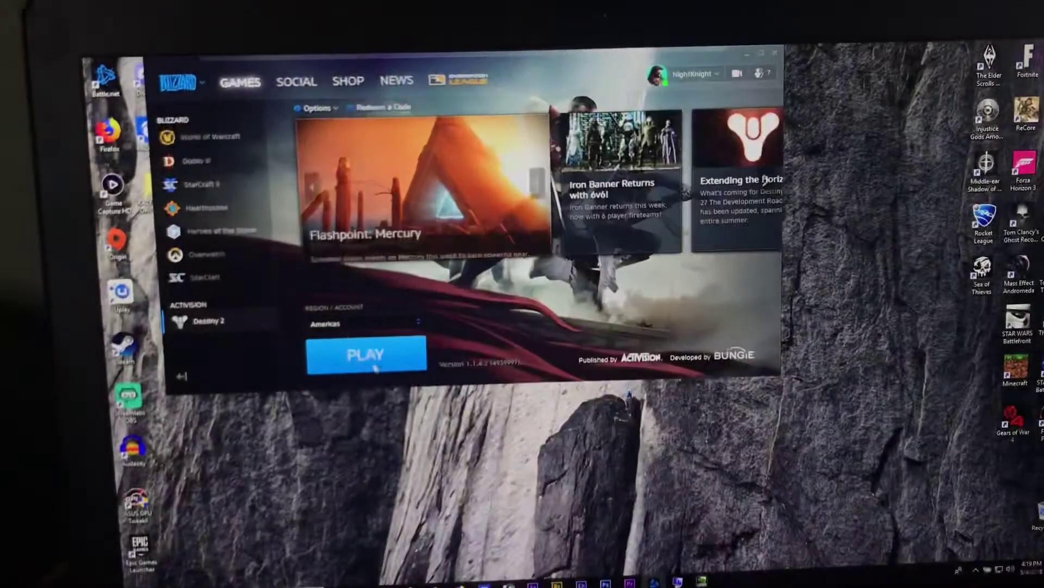
click(375, 352)
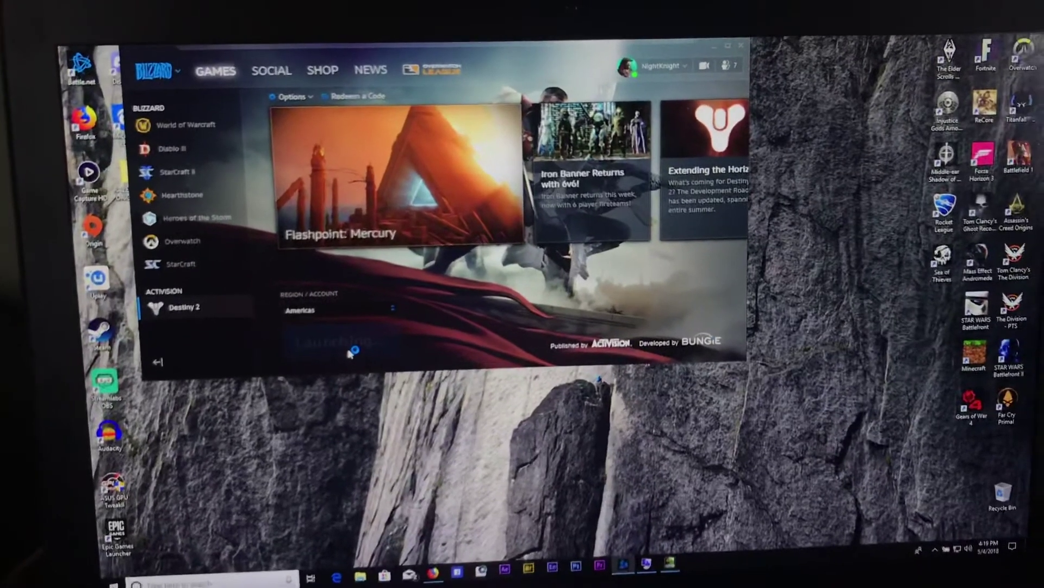